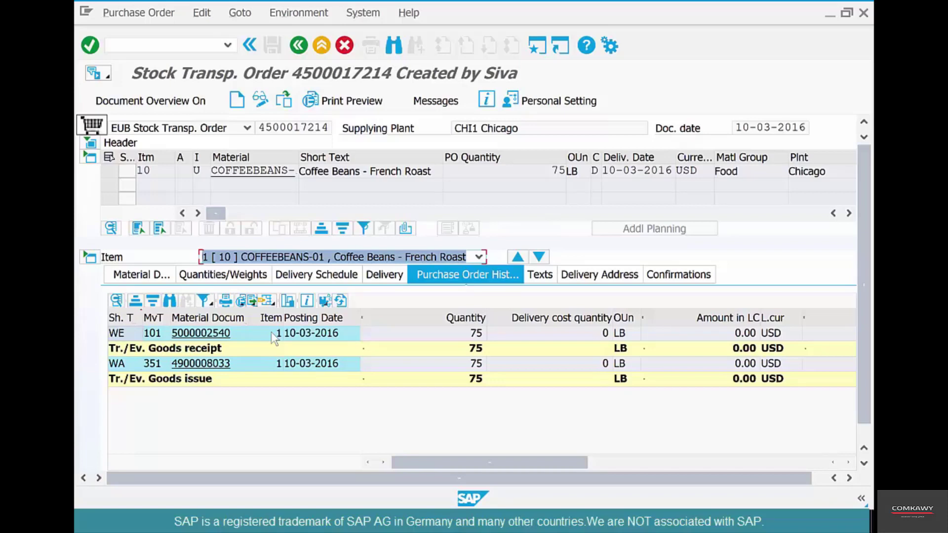
Step: Switch from the stock transport order history to the whiteboard notes
{"action": "key", "text": "alt+Tab"}
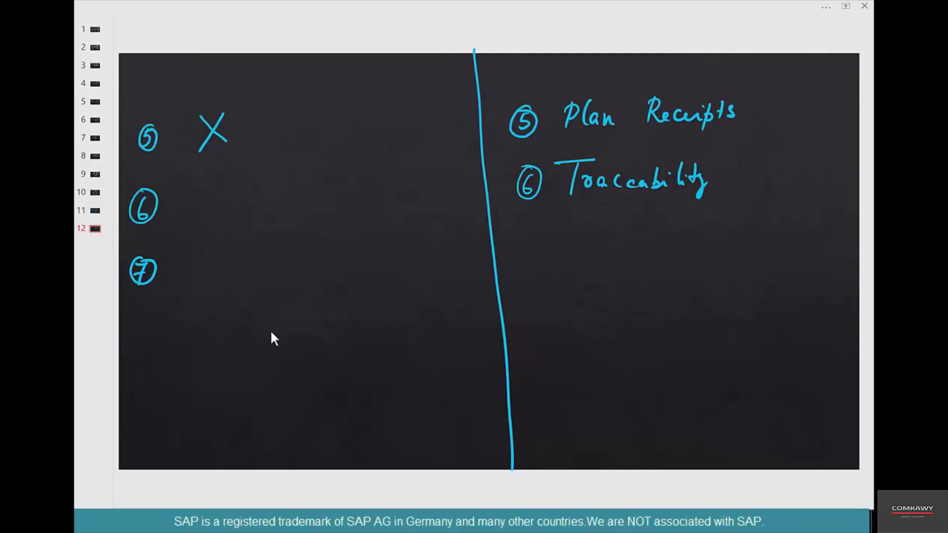
Step: Draw a box under Traceability labelled SFO and Chicago
{"action": "left_click_drag", "start_coordinate": [585, 244], "coordinate": [607, 313]}
{"action": "mouse_move", "coordinate": [584, 242]}
{"action": "left_mouse_down"}
{"action": "mouse_move", "coordinate": [732, 235]}
{"action": "mouse_move", "coordinate": [739, 305]}
{"action": "left_mouse_up"}
{"action": "left_click_drag", "start_coordinate": [607, 312], "coordinate": [739, 306]}
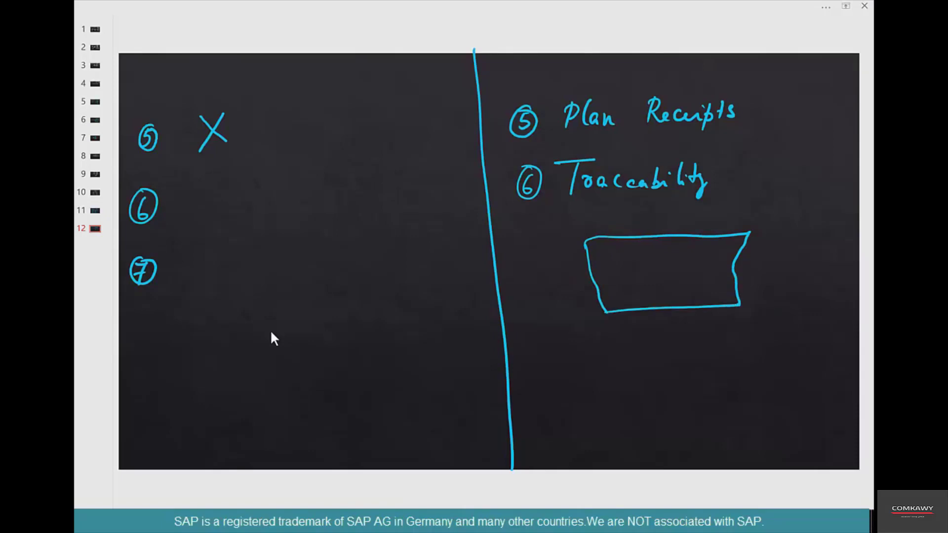
{"action": "mouse_move", "coordinate": [593, 275]}
{"action": "left_mouse_down"}
{"action": "mouse_move", "coordinate": [603, 273]}
{"action": "mouse_move", "coordinate": [598, 286]}
{"action": "mouse_move", "coordinate": [562, 298]}
{"action": "mouse_move", "coordinate": [589, 289]}
{"action": "left_mouse_up"}
{"action": "mouse_move", "coordinate": [679, 247]}
{"action": "left_mouse_down"}
{"action": "mouse_move", "coordinate": [680, 258]}
{"action": "mouse_move", "coordinate": [687, 247]}
{"action": "left_mouse_up"}
{"action": "mouse_move", "coordinate": [687, 247]}
{"action": "left_mouse_down"}
{"action": "mouse_move", "coordinate": [679, 262]}
{"action": "mouse_move", "coordinate": [740, 244]}
{"action": "mouse_move", "coordinate": [741, 263]}
{"action": "left_mouse_up"}
{"action": "left_click_drag", "start_coordinate": [756, 240], "coordinate": [757, 242]}
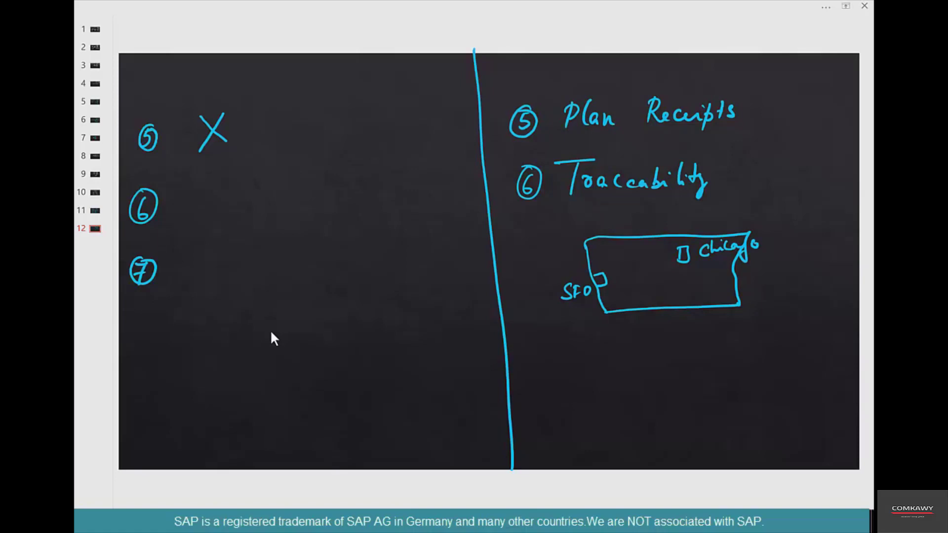
Step: Sketch an Africa outline below the box and label it Africa
{"action": "mouse_move", "coordinate": [675, 373]}
{"action": "left_mouse_down"}
{"action": "mouse_move", "coordinate": [719, 446]}
{"action": "mouse_move", "coordinate": [751, 363]}
{"action": "mouse_move", "coordinate": [720, 446]}
{"action": "left_mouse_up"}
{"action": "mouse_move", "coordinate": [757, 390]}
{"action": "left_mouse_down"}
{"action": "mouse_move", "coordinate": [752, 412]}
{"action": "mouse_move", "coordinate": [763, 403]}
{"action": "left_mouse_up"}
{"action": "mouse_move", "coordinate": [751, 408]}
{"action": "left_mouse_down"}
{"action": "mouse_move", "coordinate": [766, 402]}
{"action": "mouse_move", "coordinate": [771, 423]}
{"action": "left_mouse_up"}
{"action": "mouse_move", "coordinate": [769, 406]}
{"action": "left_mouse_down"}
{"action": "mouse_move", "coordinate": [786, 397]}
{"action": "mouse_move", "coordinate": [788, 405]}
{"action": "left_mouse_up"}
{"action": "mouse_move", "coordinate": [800, 395]}
{"action": "left_mouse_down"}
{"action": "mouse_move", "coordinate": [795, 404]}
{"action": "mouse_move", "coordinate": [810, 404]}
{"action": "left_mouse_up"}
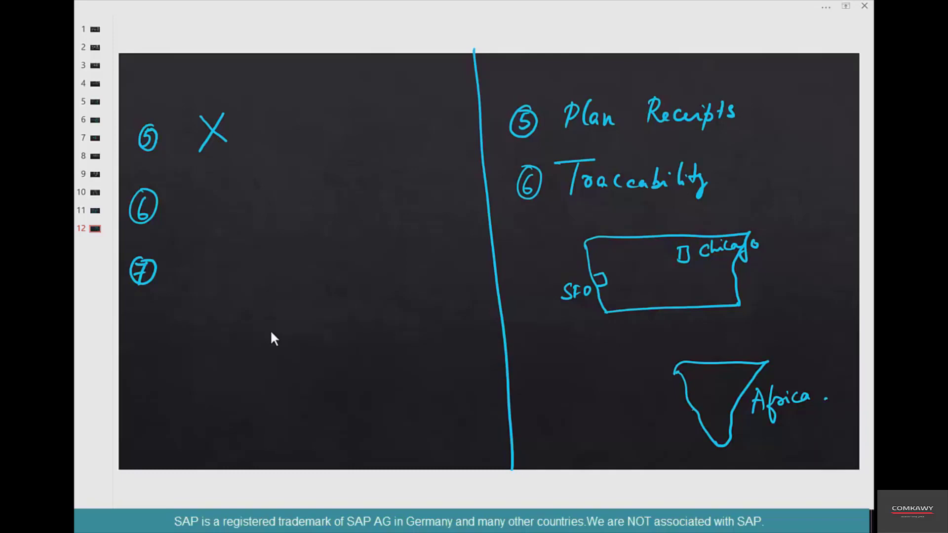
Step: Draw arrows from Africa to SFO and SFO to Chicago, marking their $1 and $2 costs
{"action": "mouse_move", "coordinate": [690, 414]}
{"action": "left_mouse_down"}
{"action": "mouse_move", "coordinate": [642, 410]}
{"action": "mouse_move", "coordinate": [567, 346]}
{"action": "mouse_move", "coordinate": [580, 299]}
{"action": "mouse_move", "coordinate": [581, 313]}
{"action": "left_mouse_up"}
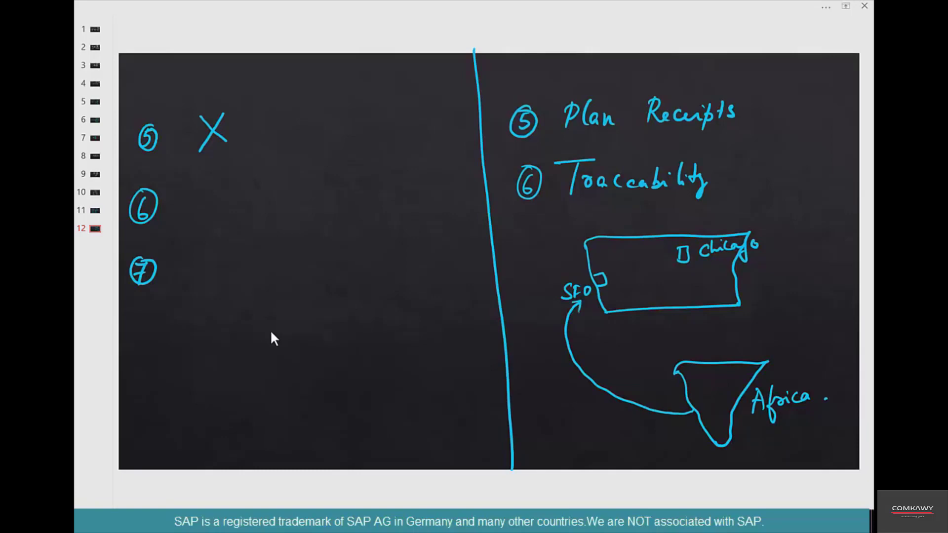
{"action": "left_click_drag", "start_coordinate": [615, 278], "coordinate": [674, 261]}
{"action": "left_click_drag", "start_coordinate": [673, 260], "coordinate": [667, 269]}
{"action": "mouse_move", "coordinate": [614, 366]}
{"action": "left_mouse_down"}
{"action": "mouse_move", "coordinate": [596, 378]}
{"action": "mouse_move", "coordinate": [601, 388]}
{"action": "mouse_move", "coordinate": [619, 378]}
{"action": "left_mouse_up"}
{"action": "mouse_move", "coordinate": [636, 255]}
{"action": "left_mouse_down"}
{"action": "mouse_move", "coordinate": [631, 270]}
{"action": "mouse_move", "coordinate": [649, 262]}
{"action": "left_mouse_up"}
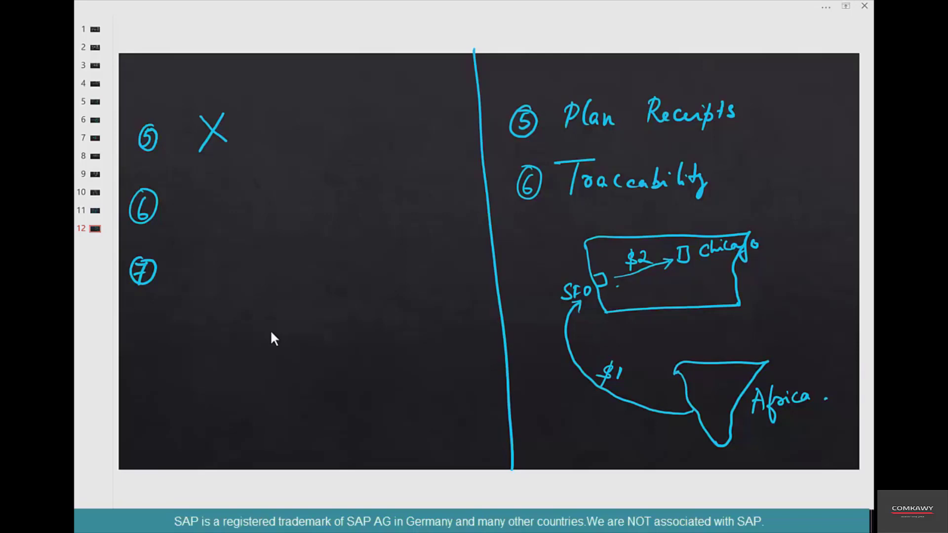
{"action": "left_click_drag", "start_coordinate": [617, 286], "coordinate": [673, 276]}
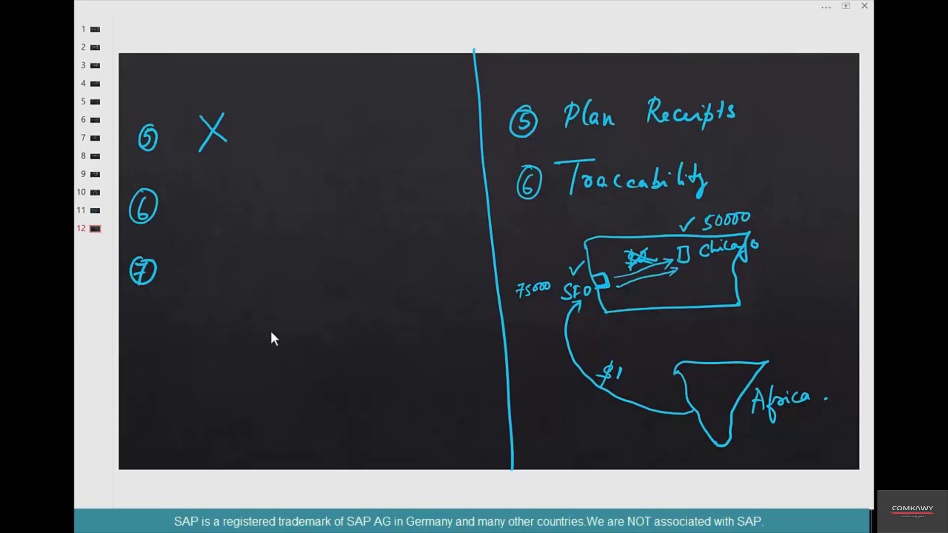
Step: Circle the $1 cost, box Chicago with a P.R's list beside it, and leave the SAP order
{"action": "mouse_move", "coordinate": [620, 359]}
{"action": "left_mouse_down"}
{"action": "mouse_move", "coordinate": [585, 377]}
{"action": "mouse_move", "coordinate": [609, 360]}
{"action": "left_mouse_up"}
{"action": "left_click_drag", "start_coordinate": [701, 239], "coordinate": [700, 261]}
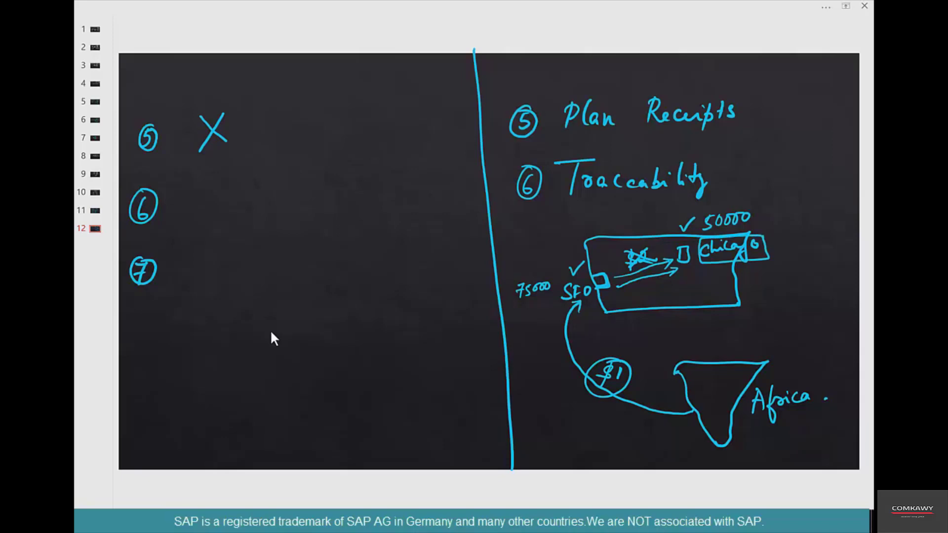
{"action": "mouse_move", "coordinate": [778, 230]}
{"action": "left_mouse_down"}
{"action": "mouse_move", "coordinate": [806, 228]}
{"action": "mouse_move", "coordinate": [801, 264]}
{"action": "left_mouse_up"}
{"action": "mouse_move", "coordinate": [816, 230]}
{"action": "left_mouse_down"}
{"action": "mouse_move", "coordinate": [817, 249]}
{"action": "mouse_move", "coordinate": [818, 240]}
{"action": "mouse_move", "coordinate": [846, 244]}
{"action": "left_mouse_up"}
{"action": "left_click", "coordinate": [826, 241]}
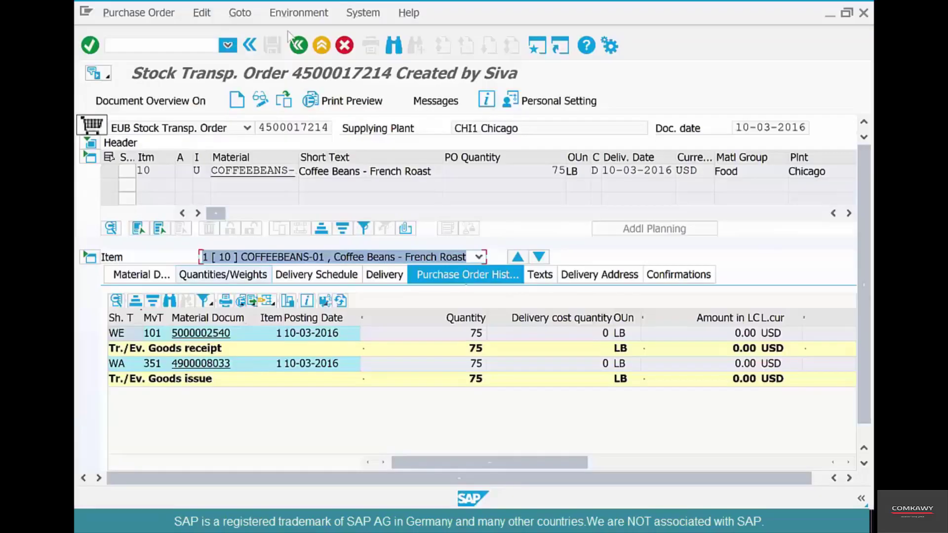
{"action": "left_click", "coordinate": [298, 45]}
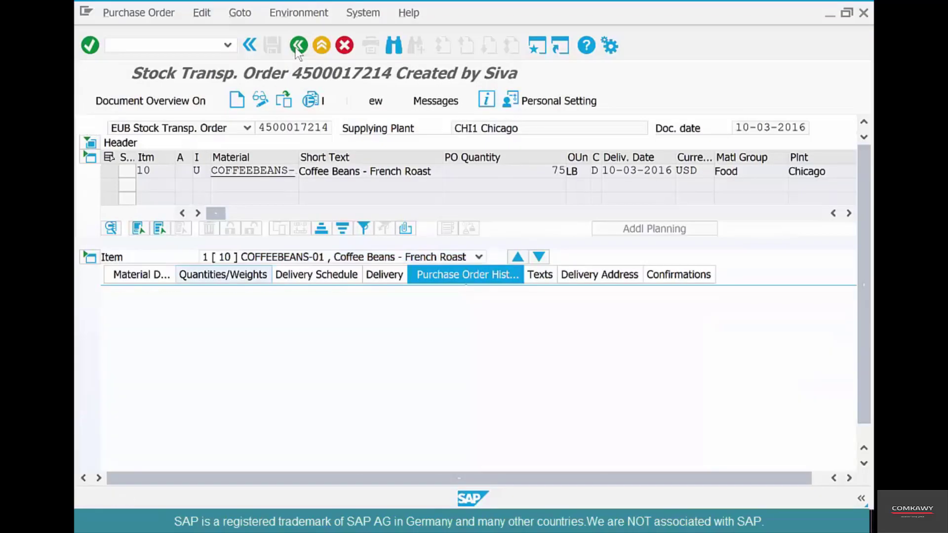
Step: Navigate Logistics > Materials Management > Purchasing > Purchase Requisition and launch ME51N - Create
{"action": "double_click", "coordinate": [115, 241]}
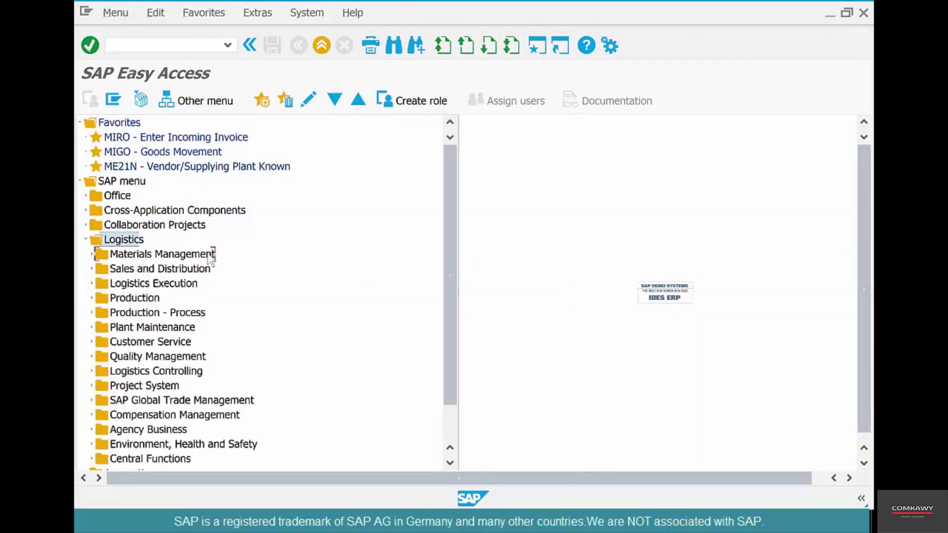
{"action": "left_click", "coordinate": [209, 255]}
{"action": "double_click", "coordinate": [156, 270]}
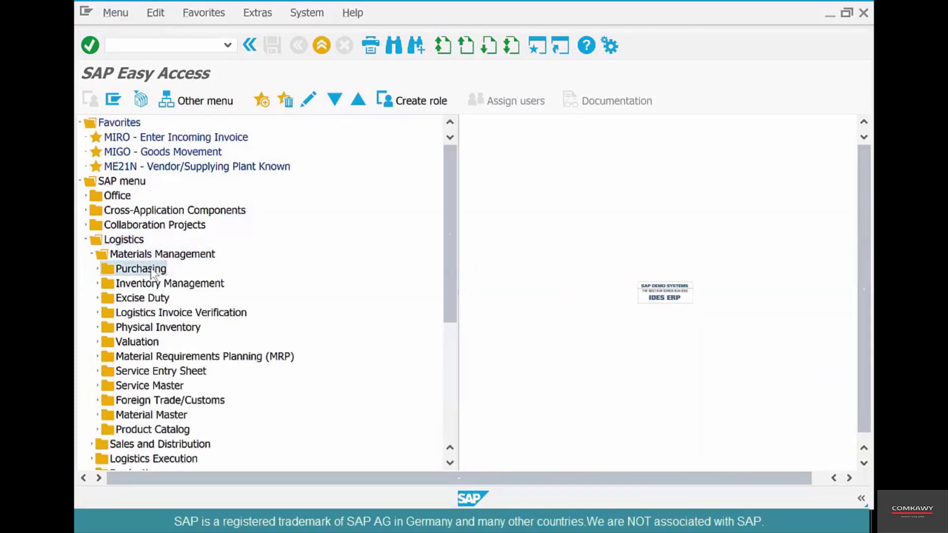
{"action": "double_click", "coordinate": [187, 301]}
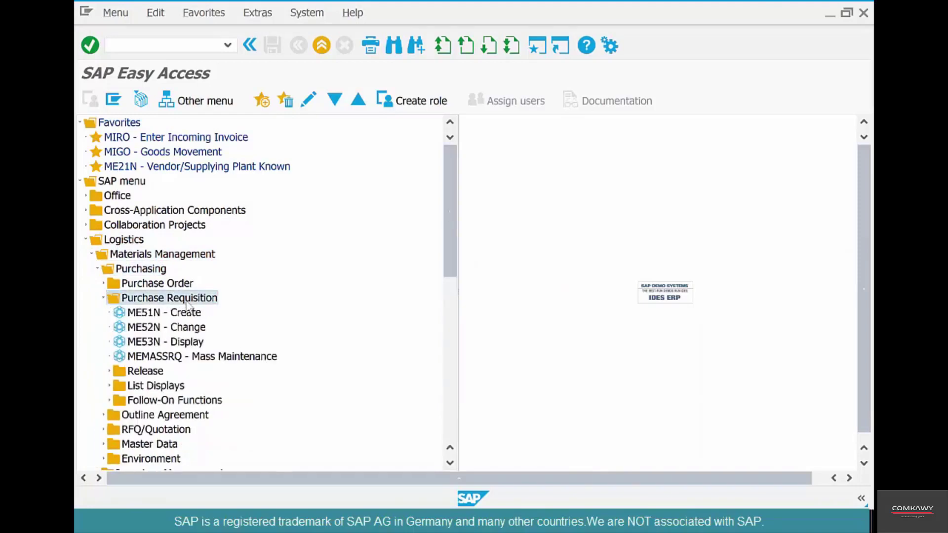
{"action": "double_click", "coordinate": [188, 315]}
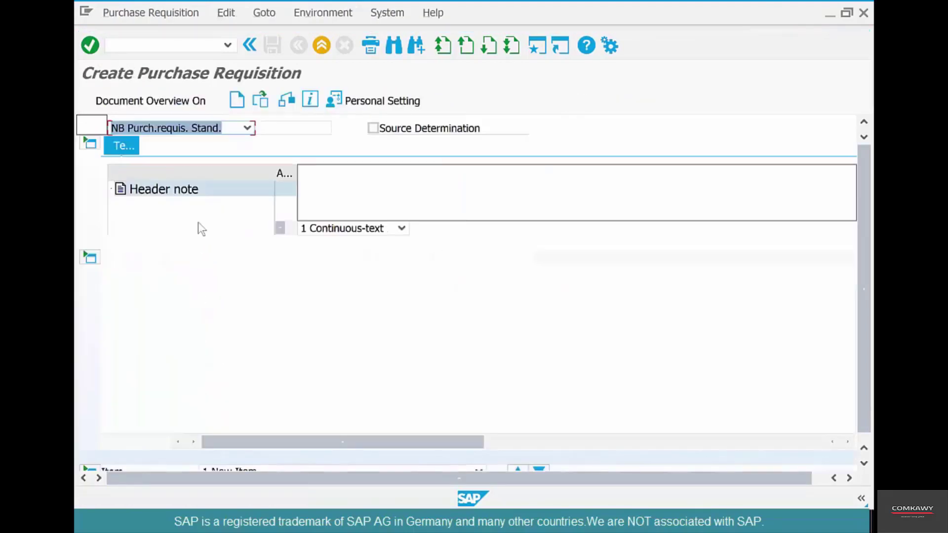
Step: Enter material COFFEEBEANS-01 with quantity 1000 on a new requisition item
{"action": "left_click", "coordinate": [253, 291]}
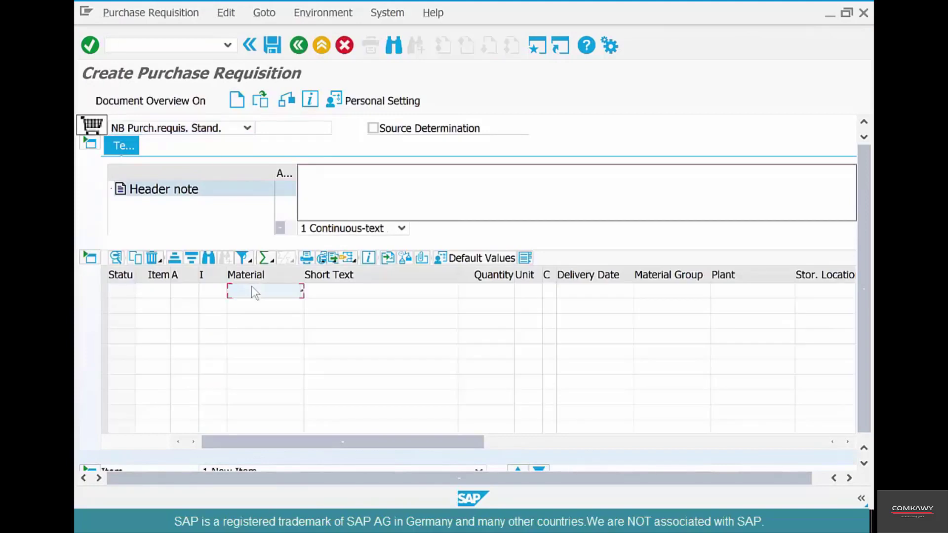
{"action": "type", "text": "coffee beans-01"}
{"action": "key", "text": "Tab"}
{"action": "key", "text": "Tab"}
{"action": "type", "text": "1000"}
{"action": "key", "text": "Return"}
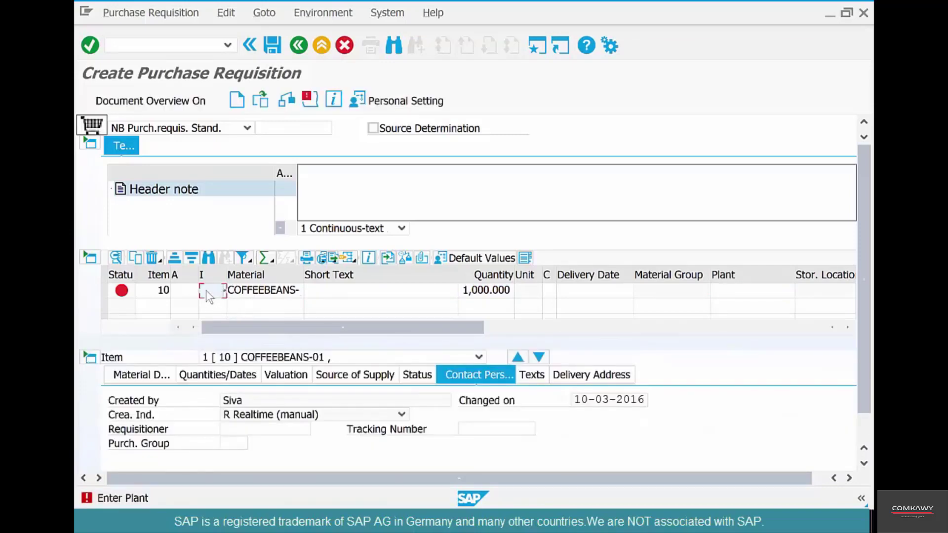
Step: Set item category U (Stock transfer) and enter plant CHI1
{"action": "left_click", "coordinate": [223, 292]}
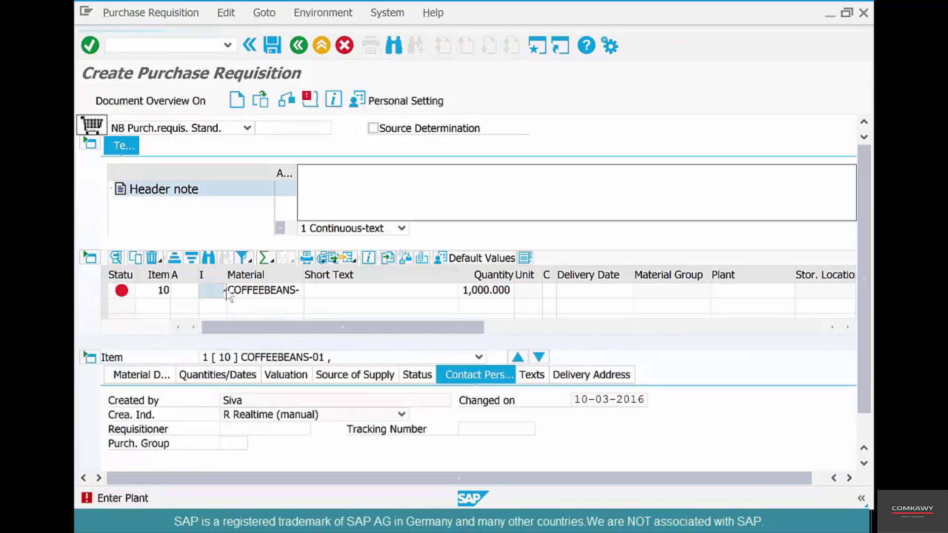
{"action": "key", "text": "F4"}
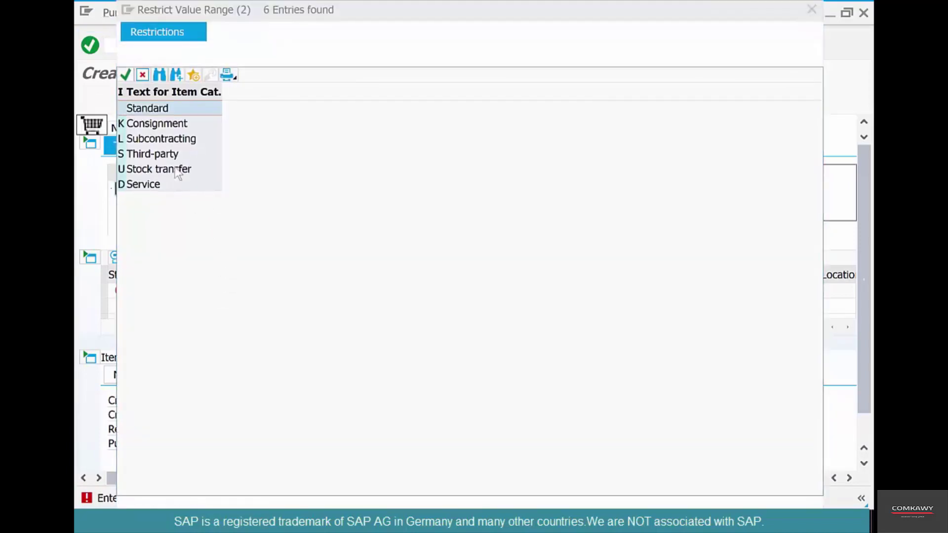
{"action": "double_click", "coordinate": [178, 169]}
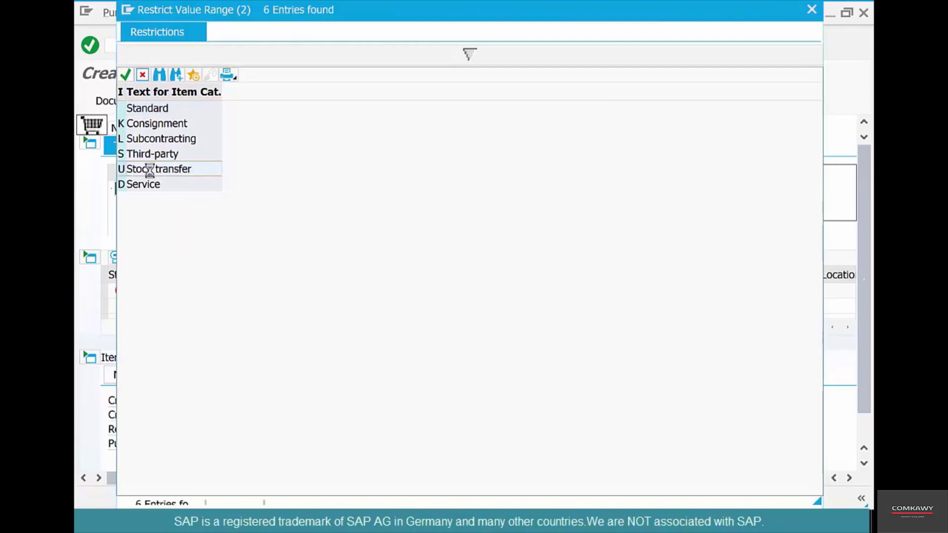
{"action": "type", "text": "chi1"}
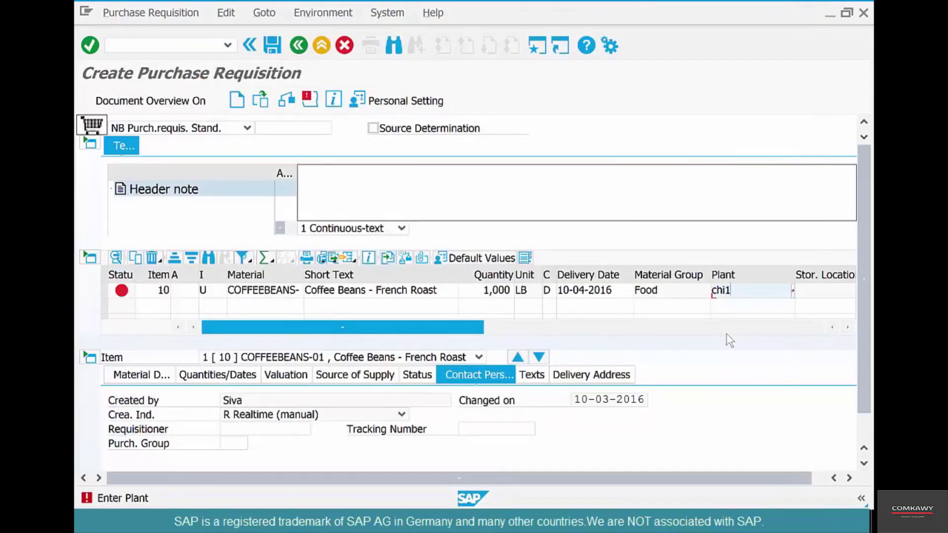
Step: Confirm receiving plant CHI1, supplying plant SFO1, valuation price 10, and acknowledge the contract warning
{"action": "key", "text": "Return"}
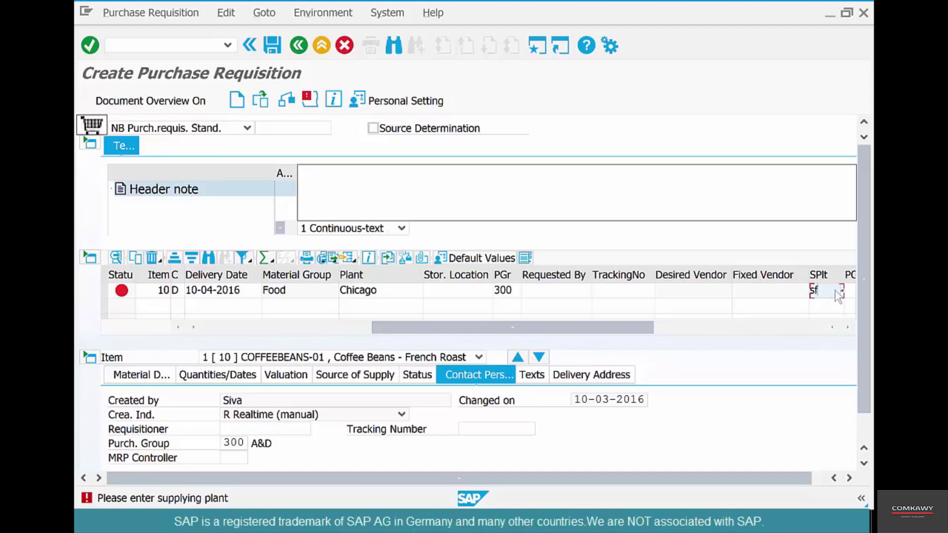
{"action": "key", "text": "Return"}
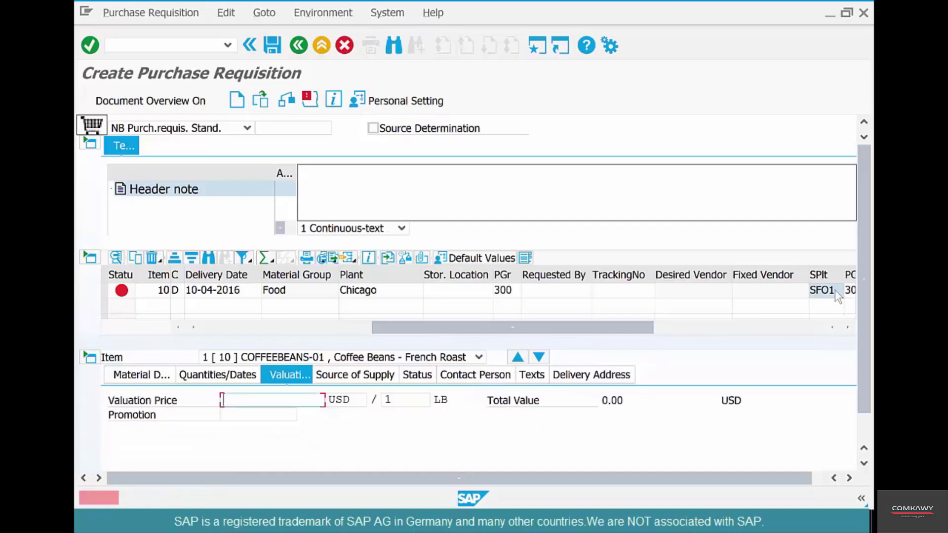
{"action": "type", "text": "10"}
{"action": "key", "text": "Return"}
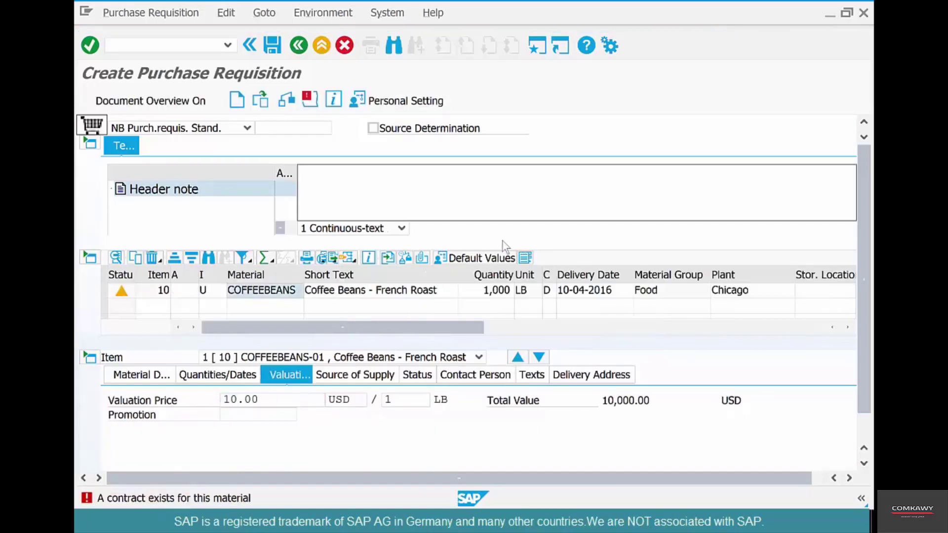
{"action": "key", "text": "Return"}
Step: Save requisition 10013573, copy its number, and circle the top P.R's line on the whiteboard
{"action": "left_click", "coordinate": [278, 50]}
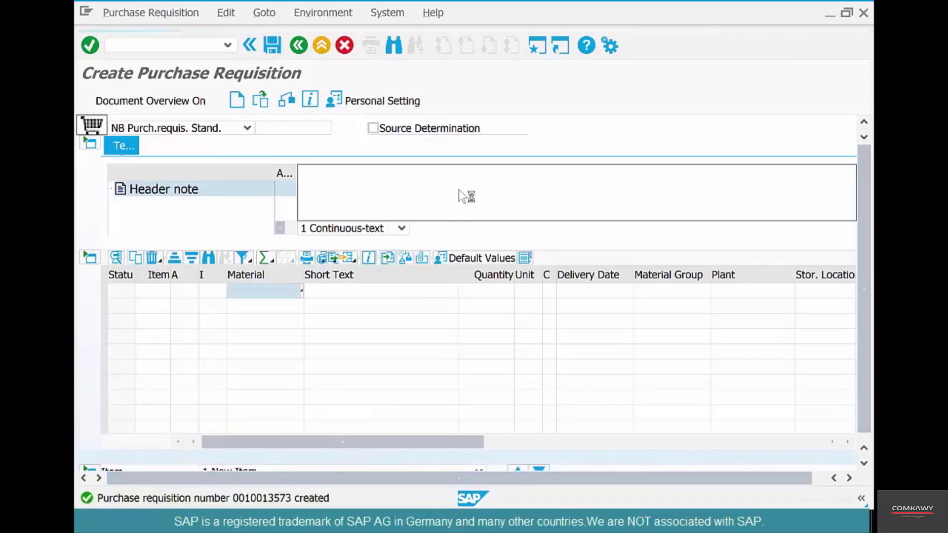
{"action": "double_click", "coordinate": [502, 42]}
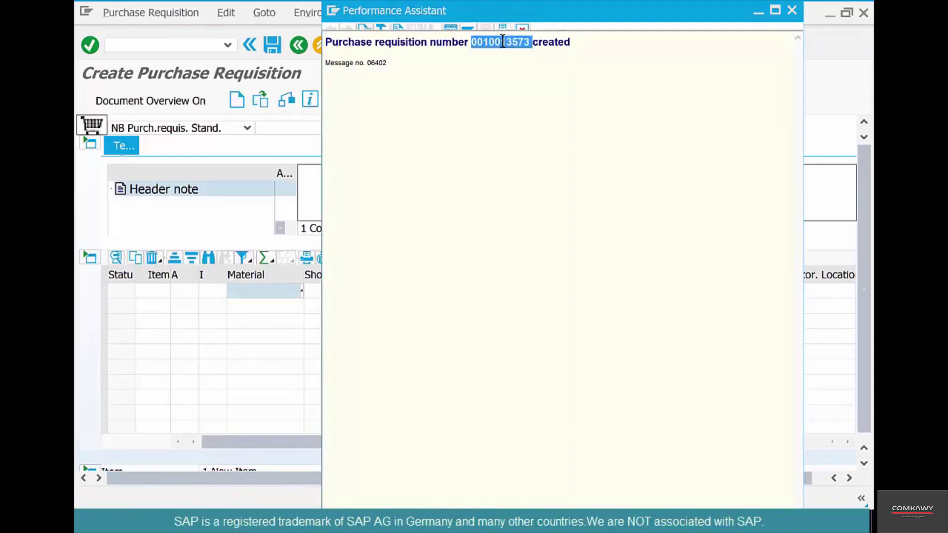
{"action": "key", "text": "Escape"}
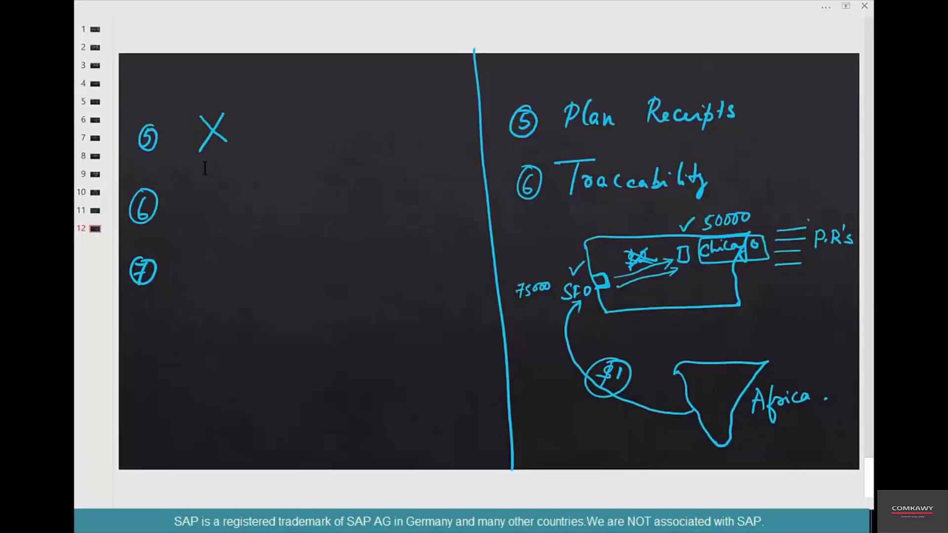
{"action": "mouse_move", "coordinate": [810, 220]}
{"action": "left_mouse_down"}
{"action": "mouse_move", "coordinate": [779, 233]}
{"action": "mouse_move", "coordinate": [808, 237]}
{"action": "mouse_move", "coordinate": [813, 225]}
{"action": "left_mouse_up"}
Step: Mark a spot in Africa, tick the requisitions, and write ① Item cat above them
{"action": "mouse_move", "coordinate": [694, 400]}
{"action": "left_mouse_down"}
{"action": "mouse_move", "coordinate": [699, 411]}
{"action": "mouse_move", "coordinate": [711, 394]}
{"action": "left_mouse_up"}
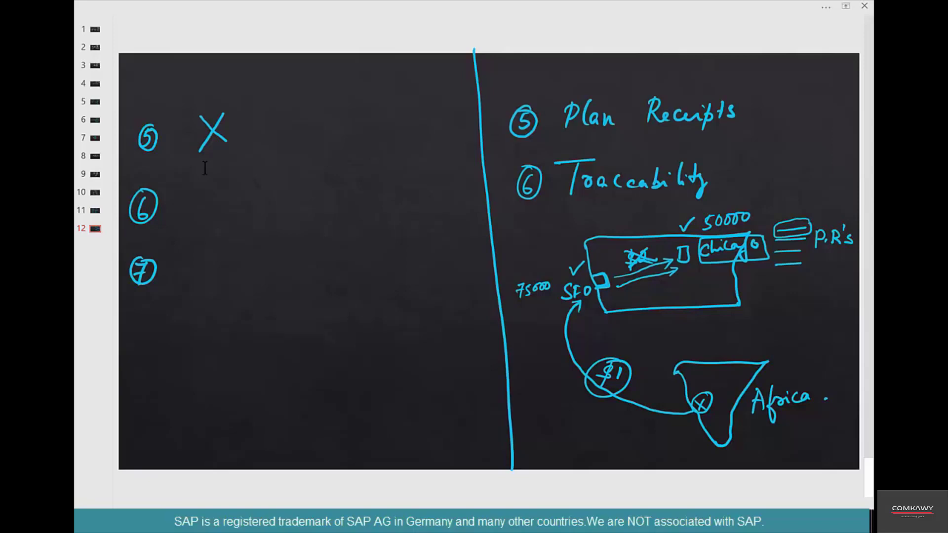
{"action": "left_click_drag", "start_coordinate": [815, 212], "coordinate": [832, 208]}
{"action": "left_click_drag", "start_coordinate": [789, 180], "coordinate": [811, 186]}
{"action": "left_click_drag", "start_coordinate": [806, 182], "coordinate": [850, 186]}
{"action": "mouse_move", "coordinate": [852, 167]}
{"action": "left_mouse_down"}
{"action": "mouse_move", "coordinate": [850, 183]}
{"action": "mouse_move", "coordinate": [856, 173]}
{"action": "left_mouse_up"}
Step: Write ② Supp Plant below Item cat, then return to the SAP session
{"action": "left_click_drag", "start_coordinate": [785, 205], "coordinate": [796, 207]}
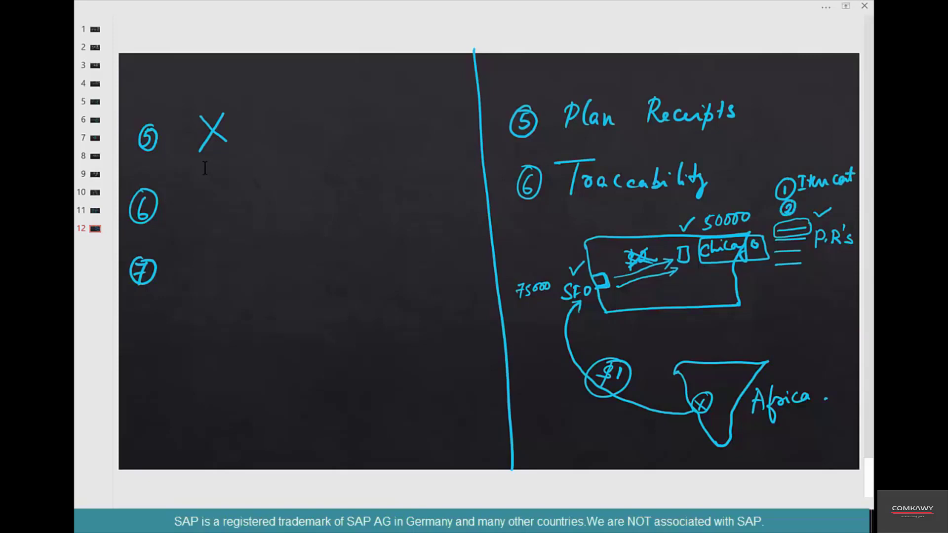
{"action": "mouse_move", "coordinate": [809, 194]}
{"action": "left_mouse_down"}
{"action": "mouse_move", "coordinate": [800, 207]}
{"action": "mouse_move", "coordinate": [836, 201]}
{"action": "left_mouse_up"}
{"action": "left_click_drag", "start_coordinate": [837, 189], "coordinate": [844, 199]}
{"action": "left_click_drag", "start_coordinate": [851, 194], "coordinate": [860, 198]}
{"action": "left_click_drag", "start_coordinate": [857, 191], "coordinate": [864, 189]}
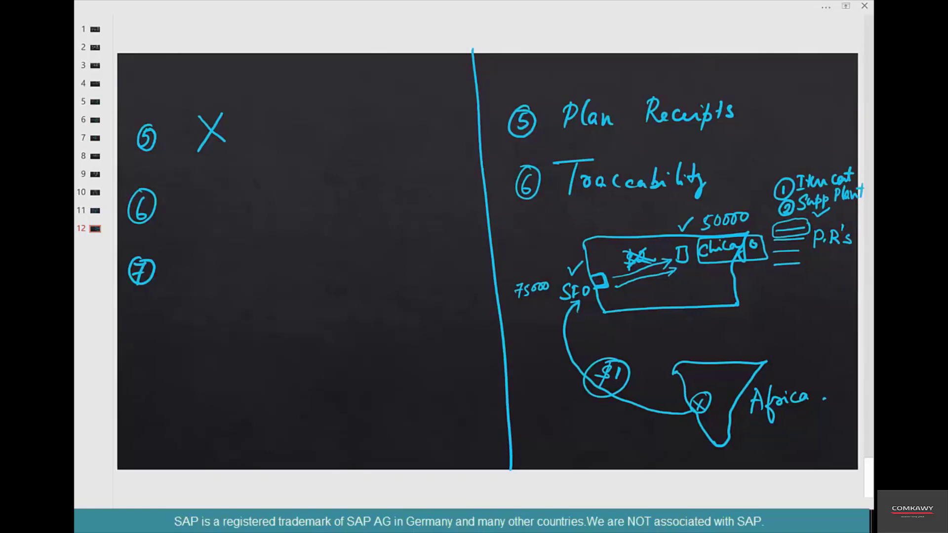
{"action": "scroll", "coordinate": [488, 262], "scroll_direction": "down", "scroll_amount": 1}
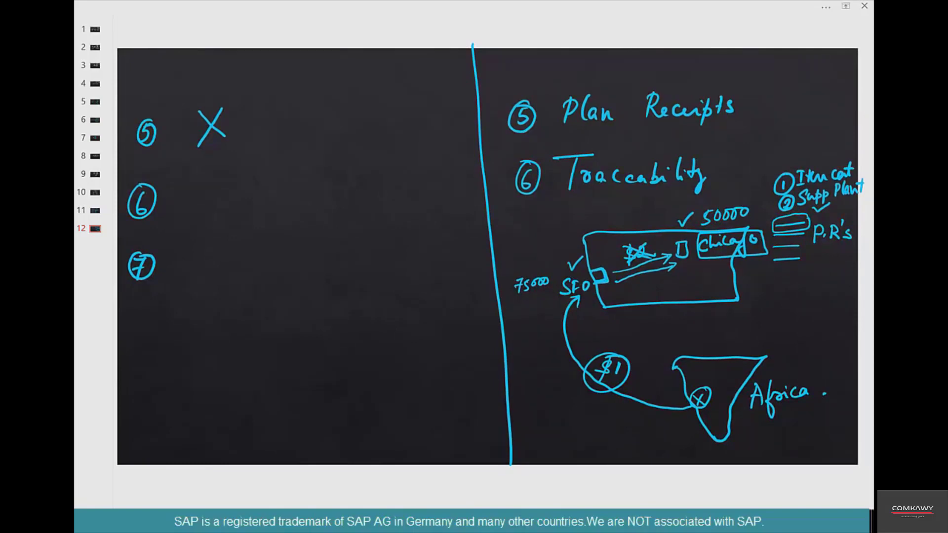
{"action": "scroll", "coordinate": [487, 259], "scroll_direction": "up", "scroll_amount": 1}
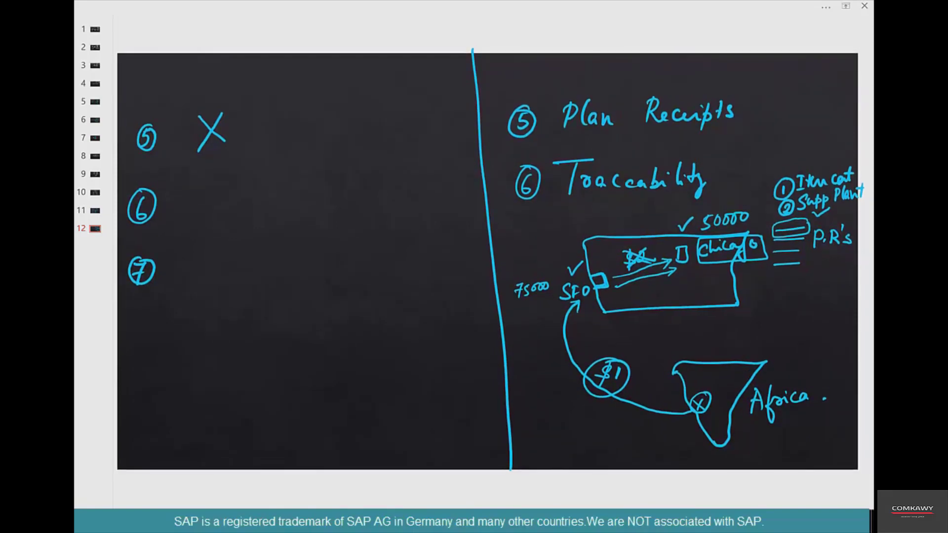
{"action": "key", "text": "alt+Tab"}
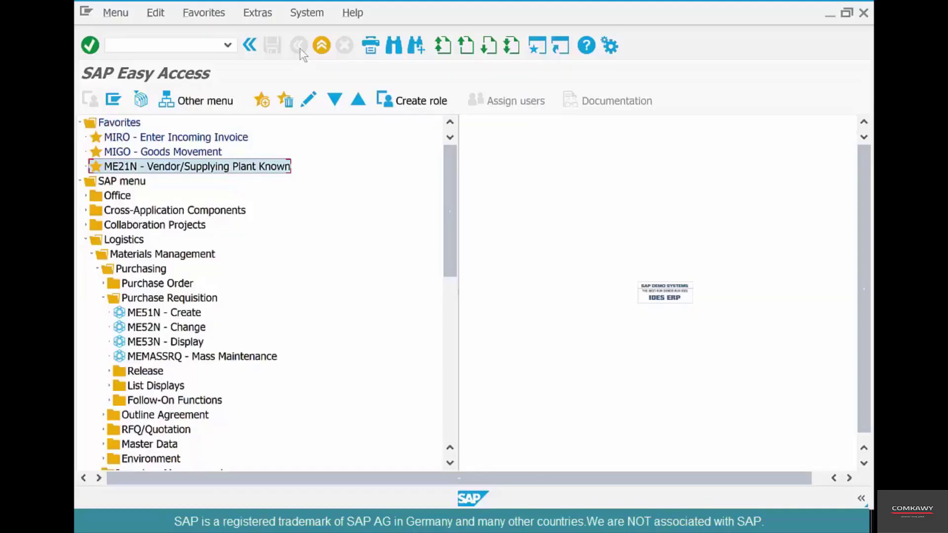
Step: Start ME21N with the document overview set to search My purchase requisitions
{"action": "double_click", "coordinate": [257, 168]}
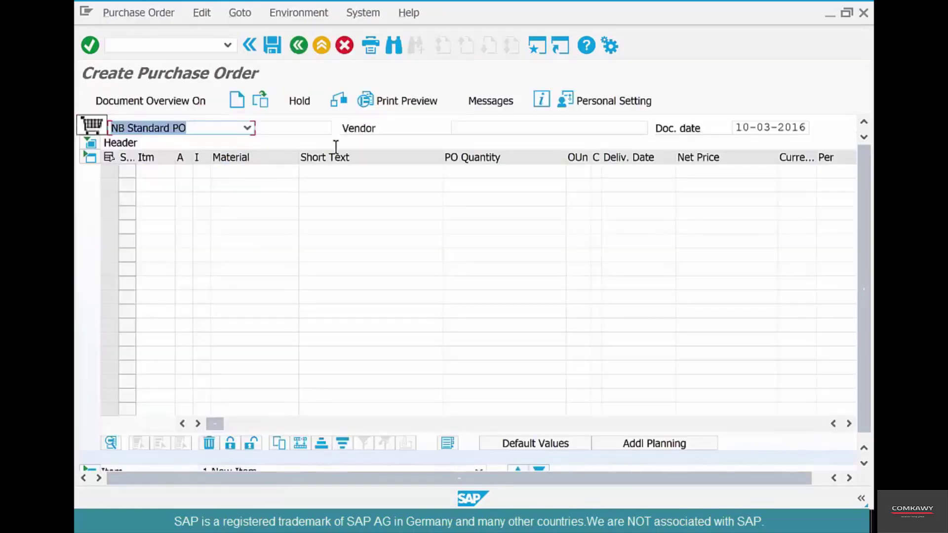
{"action": "left_click", "coordinate": [174, 102]}
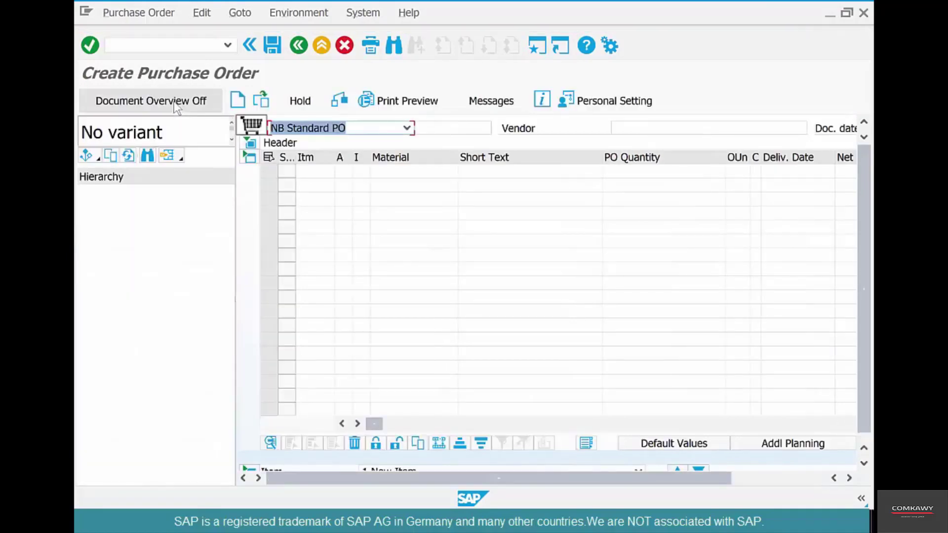
{"action": "left_click", "coordinate": [89, 156]}
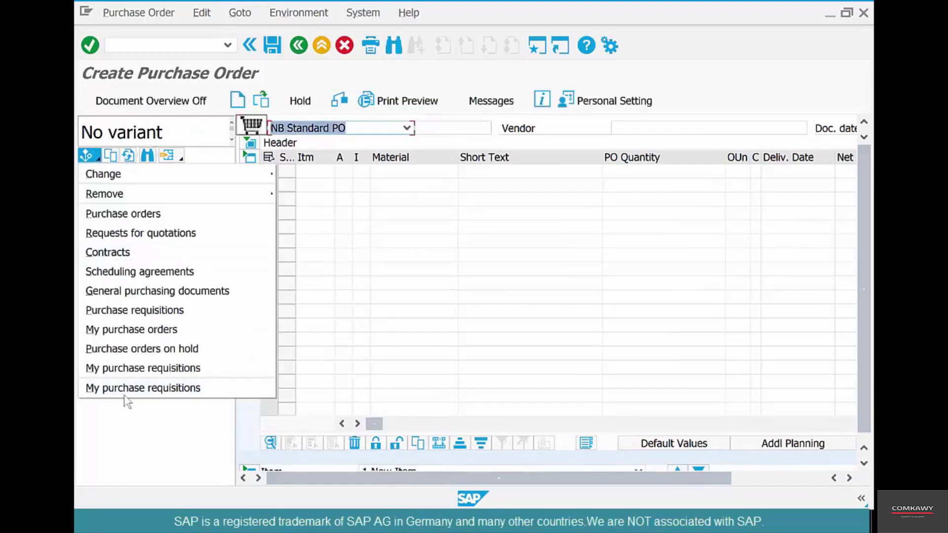
{"action": "left_click", "coordinate": [140, 312]}
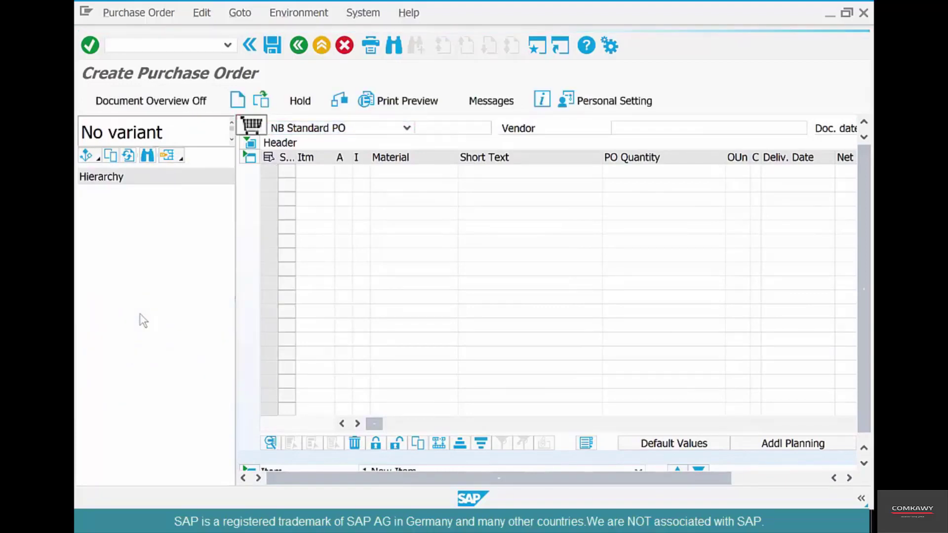
Step: Search my purchase requisitions and adopt requisition 10013573 into the order
{"action": "left_click_drag", "start_coordinate": [385, 257], "coordinate": [268, 247]}
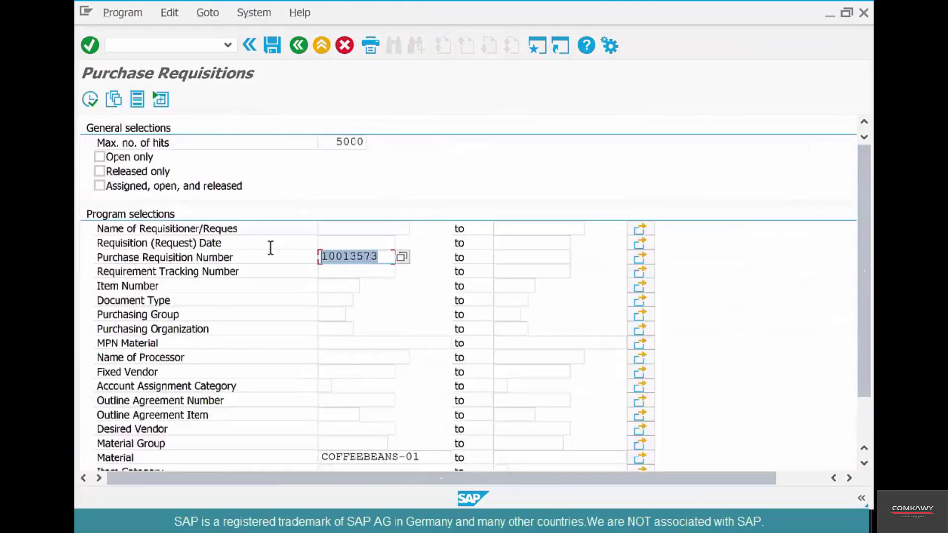
{"action": "key", "text": "Left"}
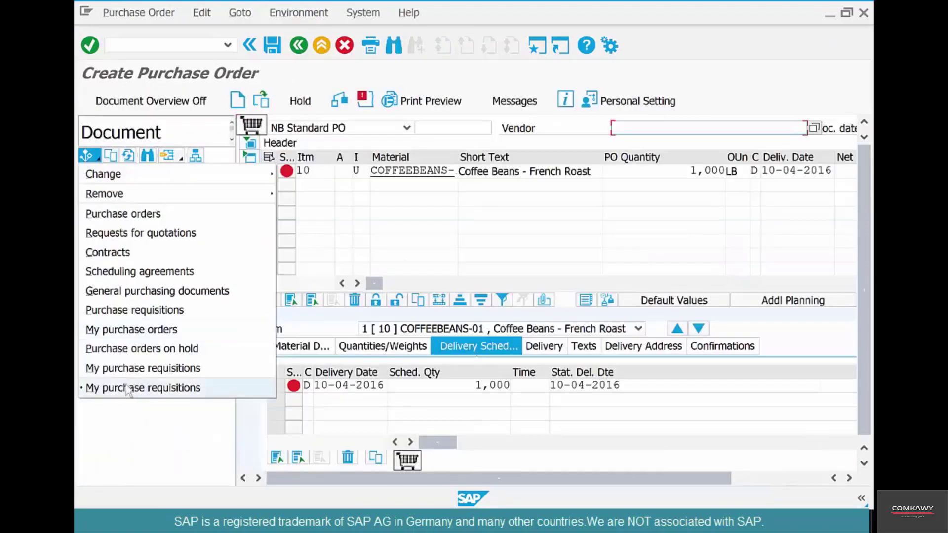
{"action": "left_click", "coordinate": [138, 390]}
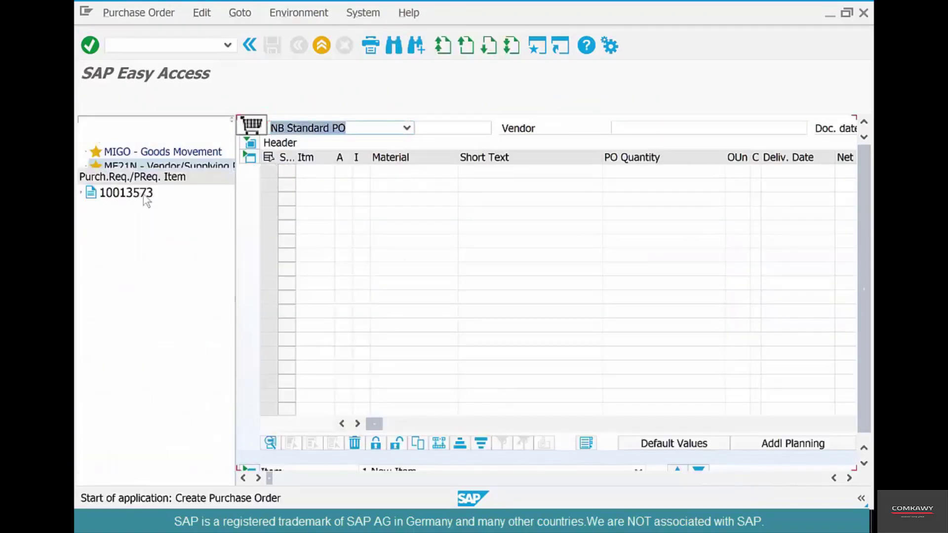
{"action": "left_click", "coordinate": [89, 155]}
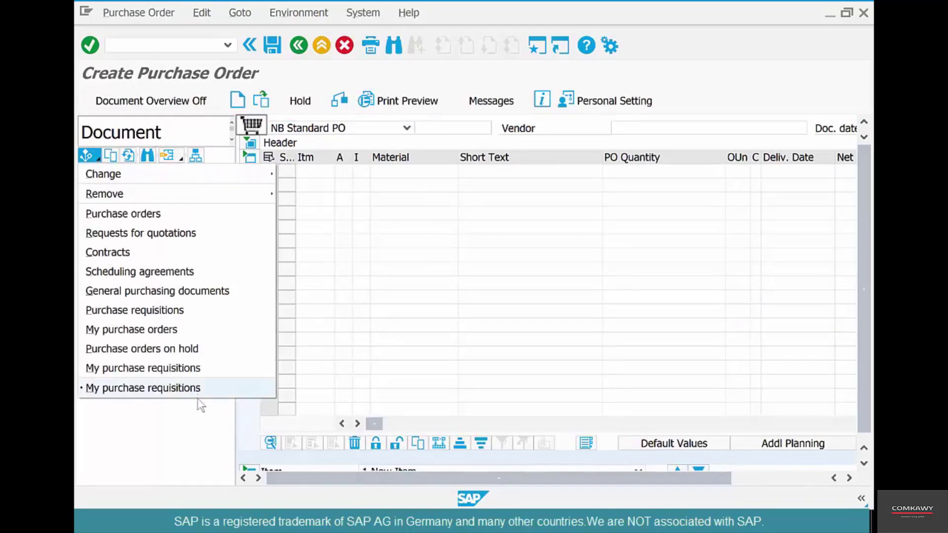
{"action": "left_click", "coordinate": [188, 369]}
{"action": "left_click_drag", "start_coordinate": [126, 193], "coordinate": [251, 131]}
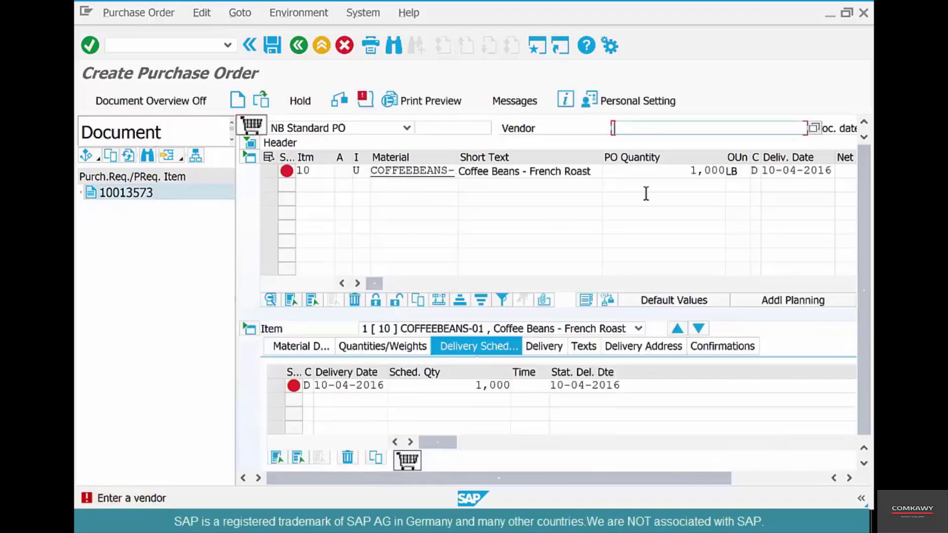
Step: Review the adopted item's 1,000 LB quantity and category U, then check vendor and order type
{"action": "double_click", "coordinate": [722, 170]}
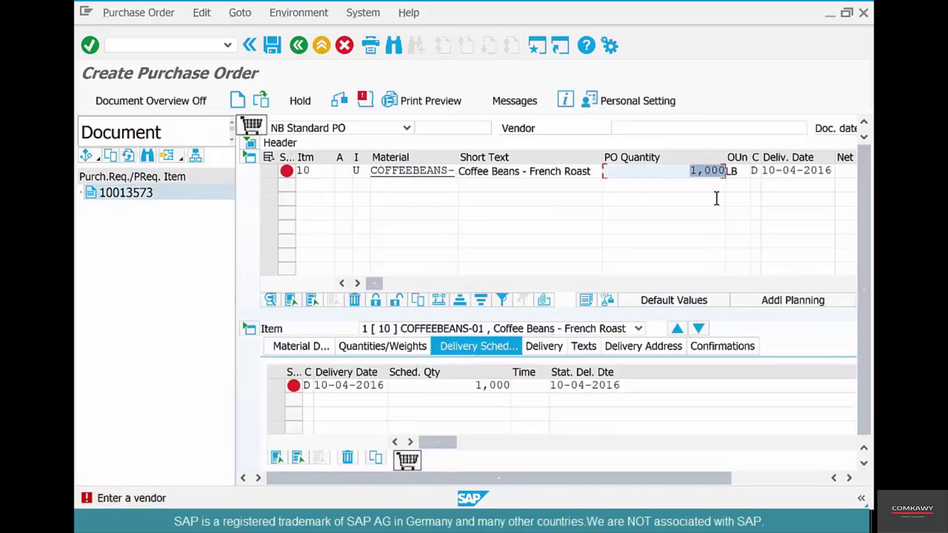
{"action": "left_click", "coordinate": [355, 170]}
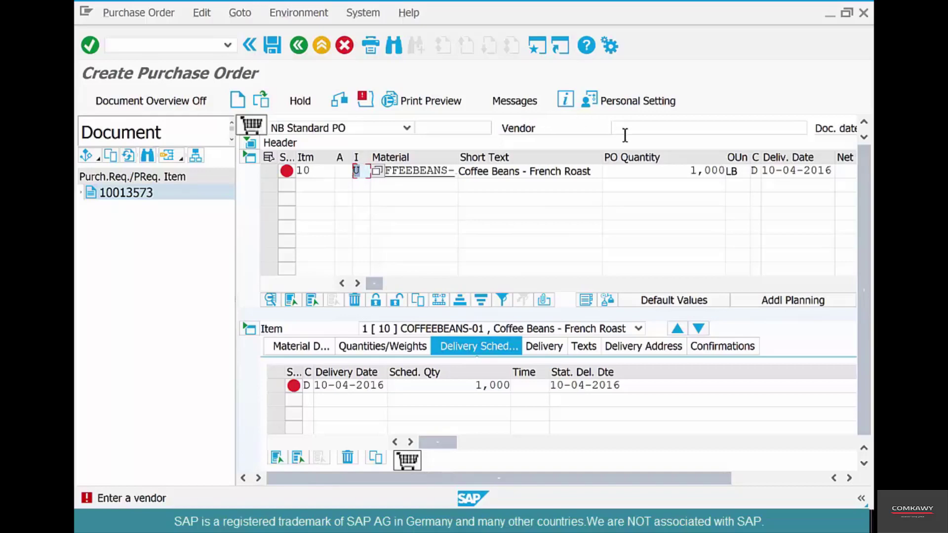
{"action": "left_click", "coordinate": [637, 124]}
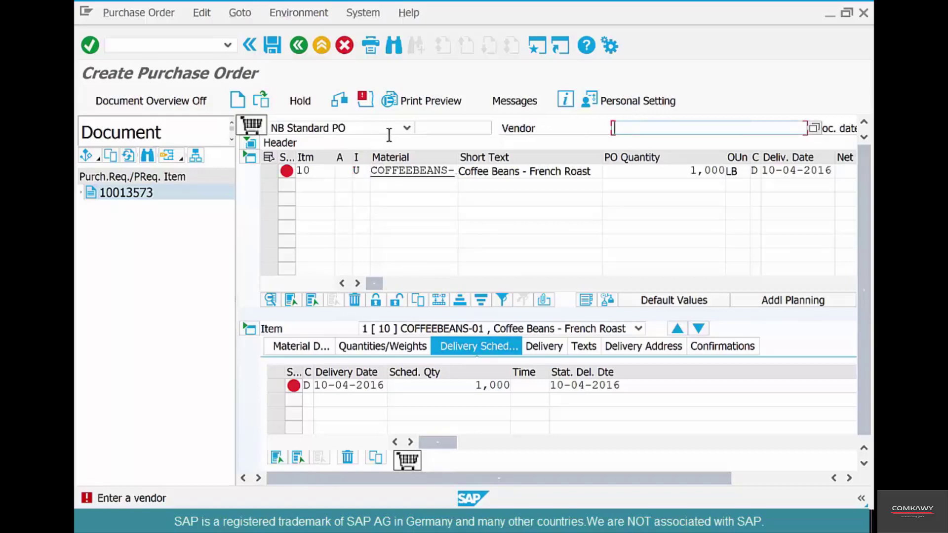
{"action": "left_click", "coordinate": [407, 128]}
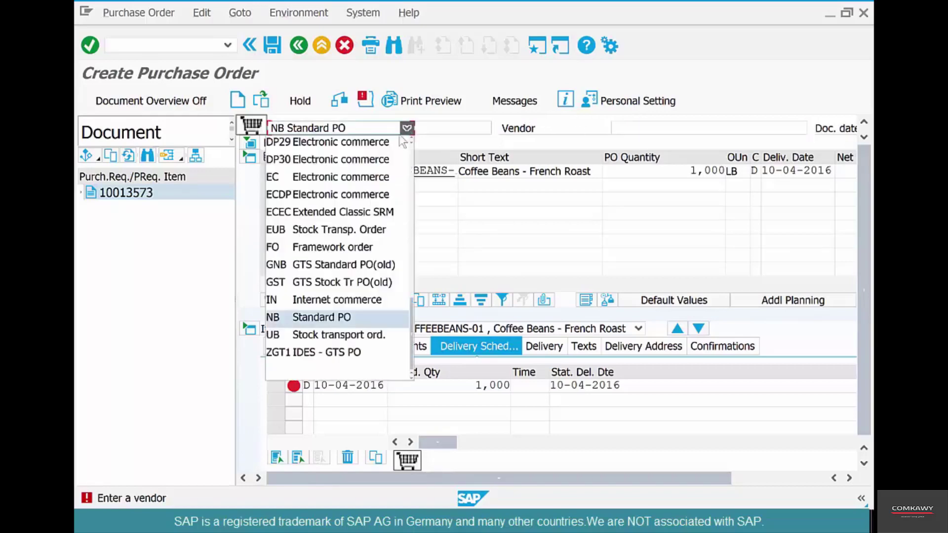
Step: Change the order type to EUB Stock Transp. Order with supplying plant SFO1 Chicago
{"action": "left_click", "coordinate": [351, 228]}
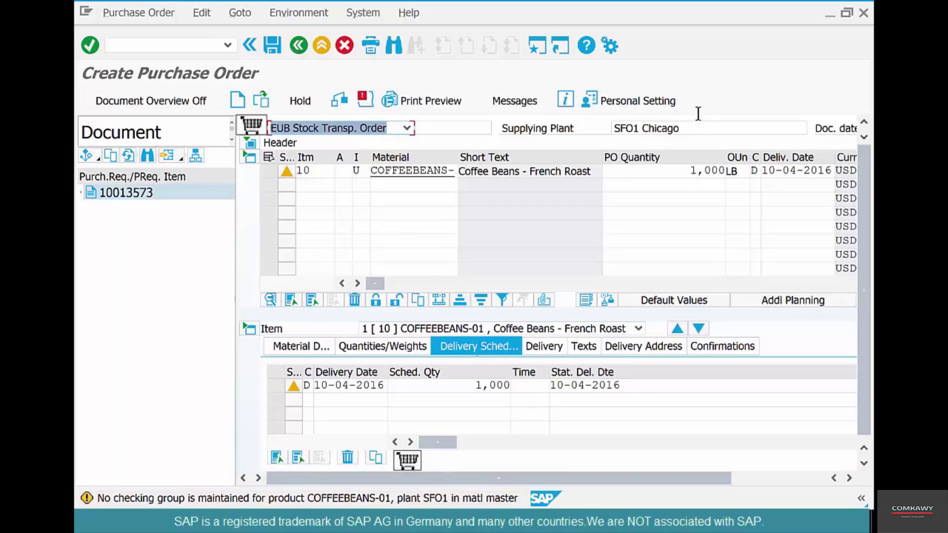
{"action": "left_click_drag", "start_coordinate": [712, 131], "coordinate": [538, 127]}
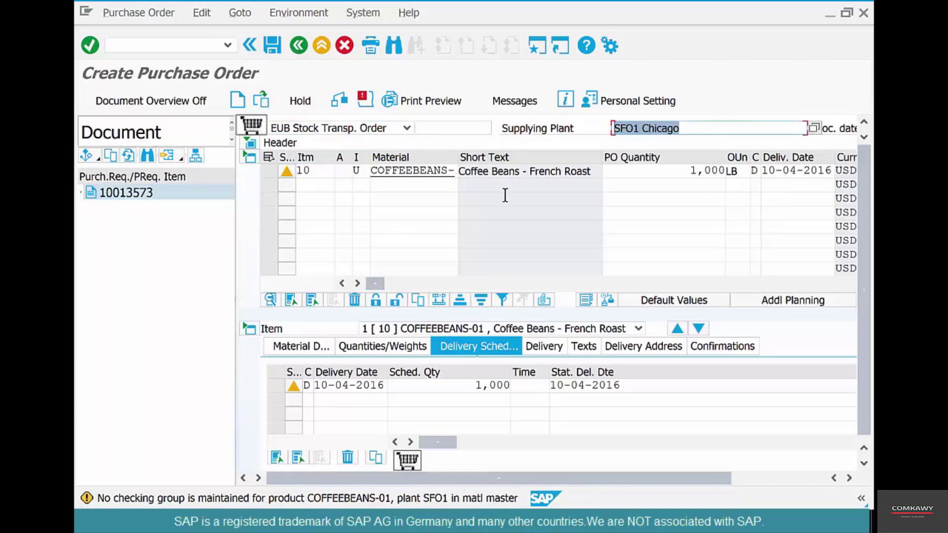
{"action": "key", "text": "Return"}
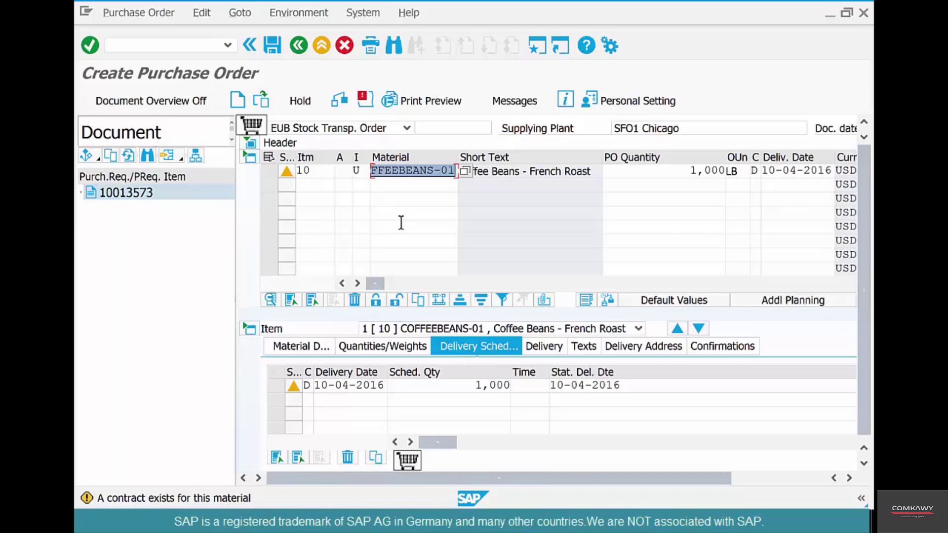
{"action": "key", "text": "alt+Tab"}
Step: Handwrite 'Linking STO to requirements' by point 7, mark an X beneath, and tick SFO on the diagram
{"action": "mouse_move", "coordinate": [182, 253]}
{"action": "left_mouse_down"}
{"action": "mouse_move", "coordinate": [190, 250]}
{"action": "mouse_move", "coordinate": [195, 269]}
{"action": "mouse_move", "coordinate": [227, 253]}
{"action": "mouse_move", "coordinate": [244, 290]}
{"action": "left_mouse_up"}
{"action": "left_click_drag", "start_coordinate": [284, 250], "coordinate": [271, 269]}
{"action": "mouse_move", "coordinate": [290, 253]}
{"action": "left_mouse_down"}
{"action": "mouse_move", "coordinate": [291, 267]}
{"action": "mouse_move", "coordinate": [296, 249]}
{"action": "left_mouse_up"}
{"action": "left_click_drag", "start_coordinate": [302, 251], "coordinate": [340, 262]}
{"action": "left_click_drag", "start_coordinate": [335, 250], "coordinate": [353, 253]}
{"action": "left_click_drag", "start_coordinate": [367, 261], "coordinate": [390, 253]}
{"action": "mouse_move", "coordinate": [392, 253]}
{"action": "left_mouse_down"}
{"action": "mouse_move", "coordinate": [386, 284]}
{"action": "mouse_move", "coordinate": [414, 253]}
{"action": "mouse_move", "coordinate": [428, 258]}
{"action": "mouse_move", "coordinate": [462, 240]}
{"action": "mouse_move", "coordinate": [454, 237]}
{"action": "left_mouse_up"}
{"action": "mouse_move", "coordinate": [185, 302]}
{"action": "left_mouse_down"}
{"action": "mouse_move", "coordinate": [212, 329]}
{"action": "mouse_move", "coordinate": [183, 335]}
{"action": "left_mouse_up"}
{"action": "left_click_drag", "start_coordinate": [531, 245], "coordinate": [562, 227]}
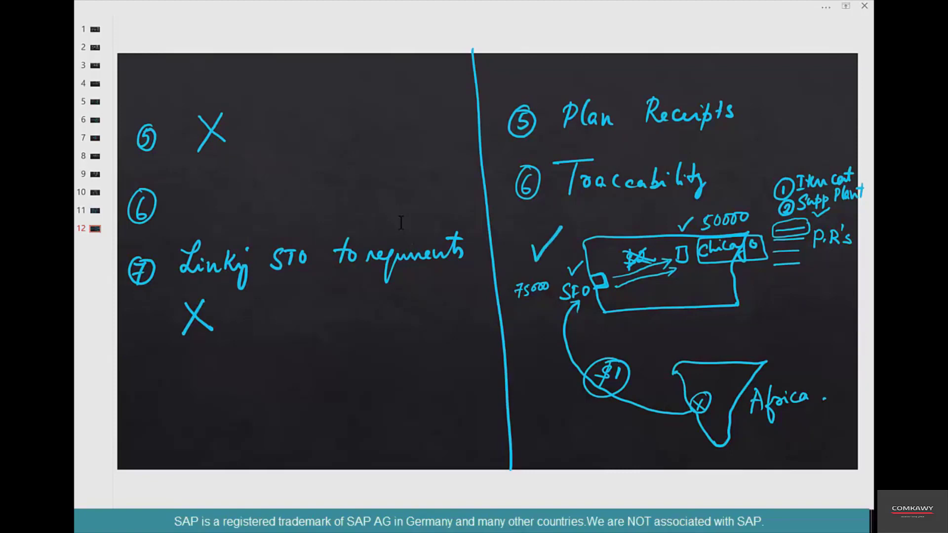